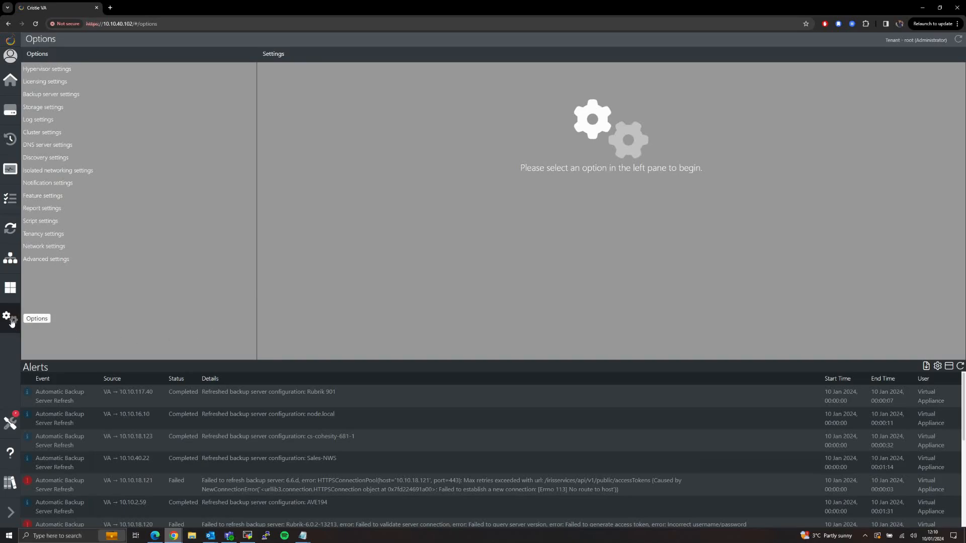
# Start a new backup server entry with Rubrik chosen as the server type
pyautogui.click(79, 96)
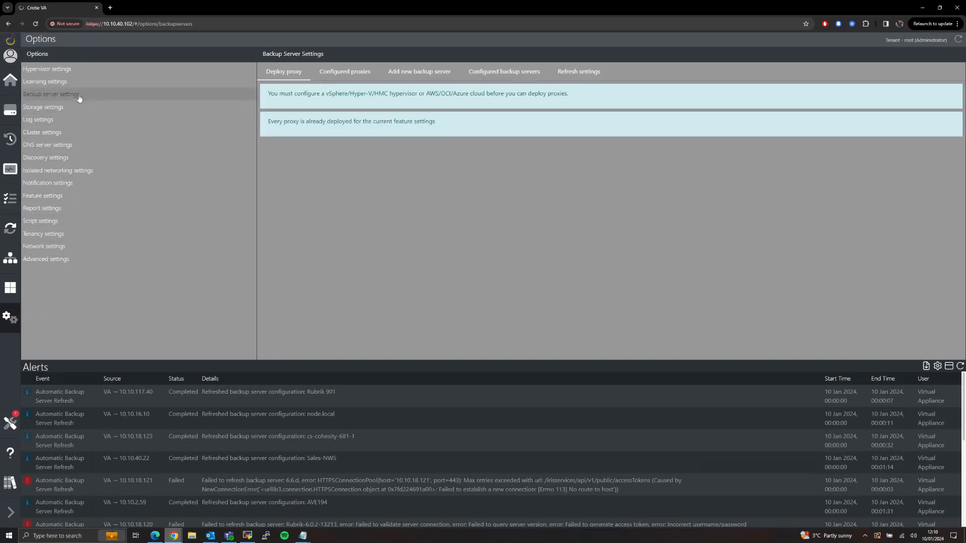
pyautogui.click(389, 78)
pyautogui.click(497, 107)
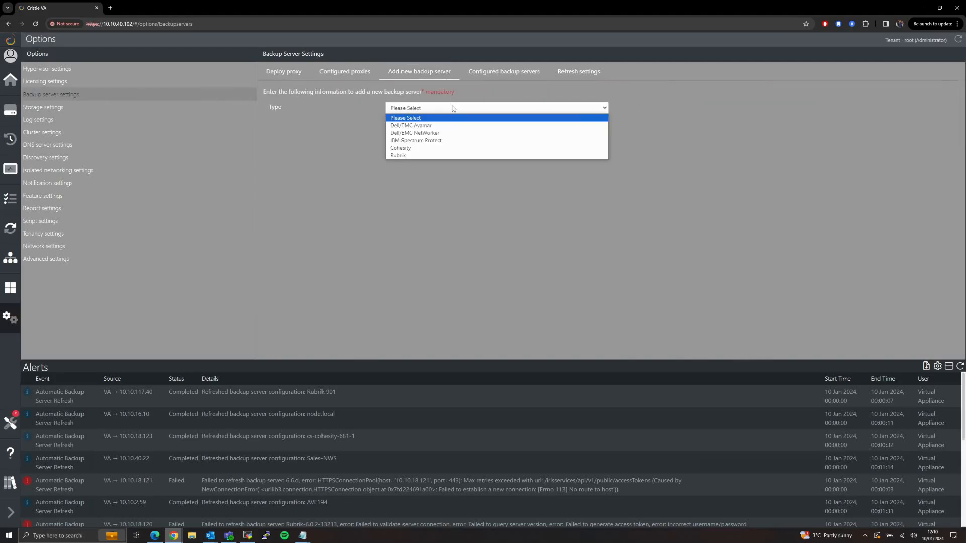
pyautogui.click(452, 157)
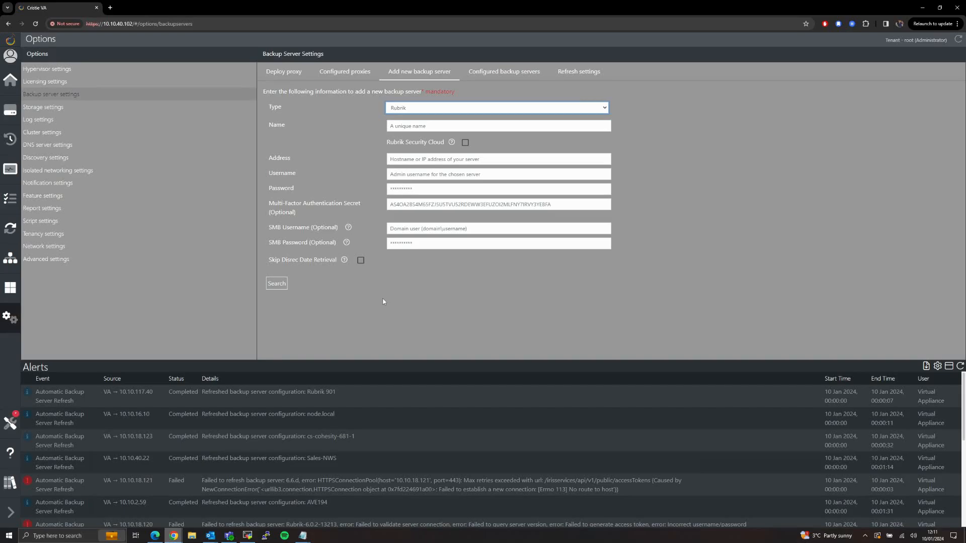
# View details of the Rubrik 901 and Rubrik-6.0.2-13213 servers, then move to Recoveries
pyautogui.click(491, 72)
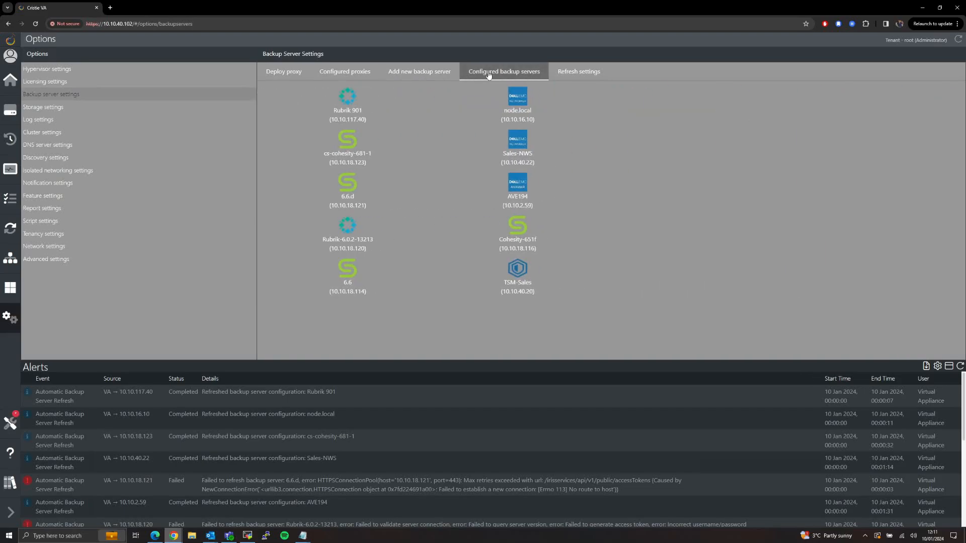
pyautogui.click(345, 102)
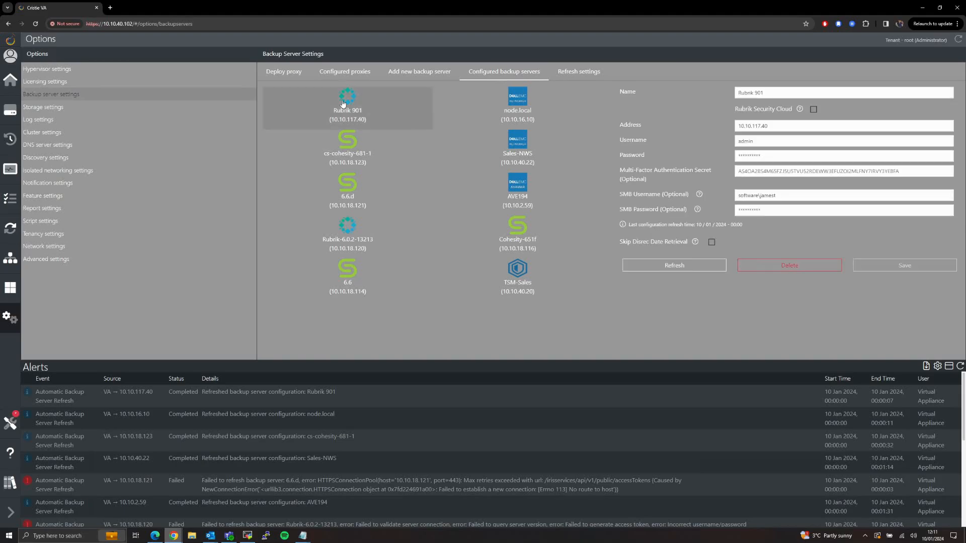
pyautogui.click(348, 227)
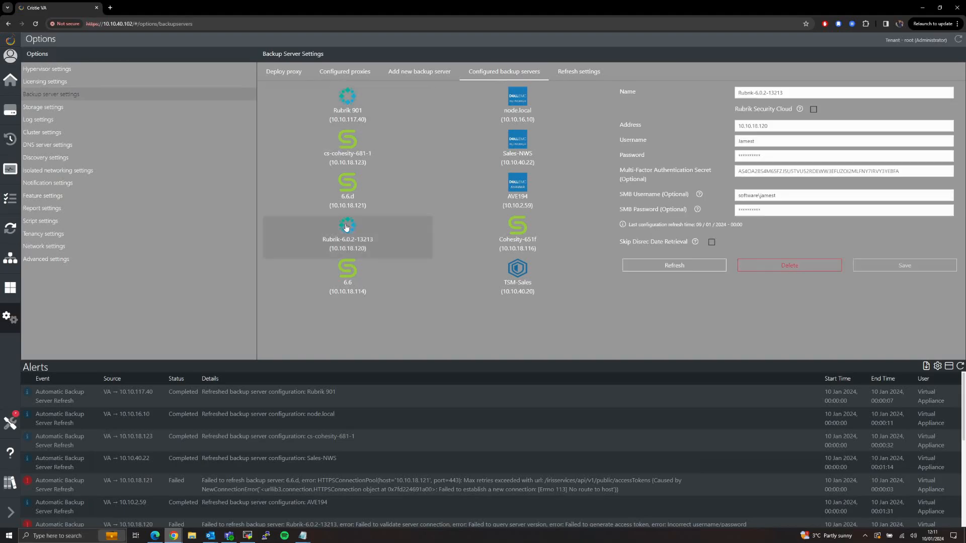
pyautogui.click(11, 140)
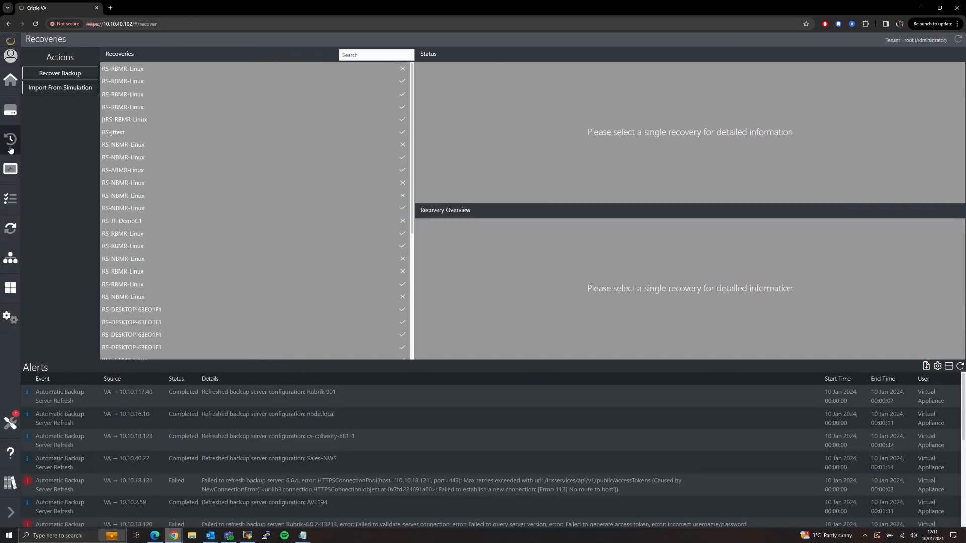
# Begin a new recovery with Rubrik as backup source and server Rubrik-6.0.2-13213
pyautogui.click(87, 76)
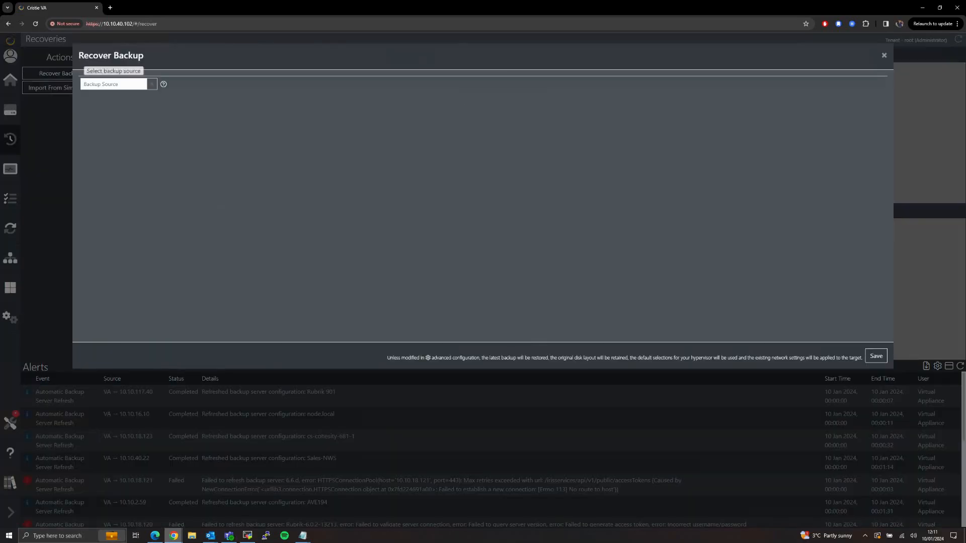
pyautogui.click(117, 83)
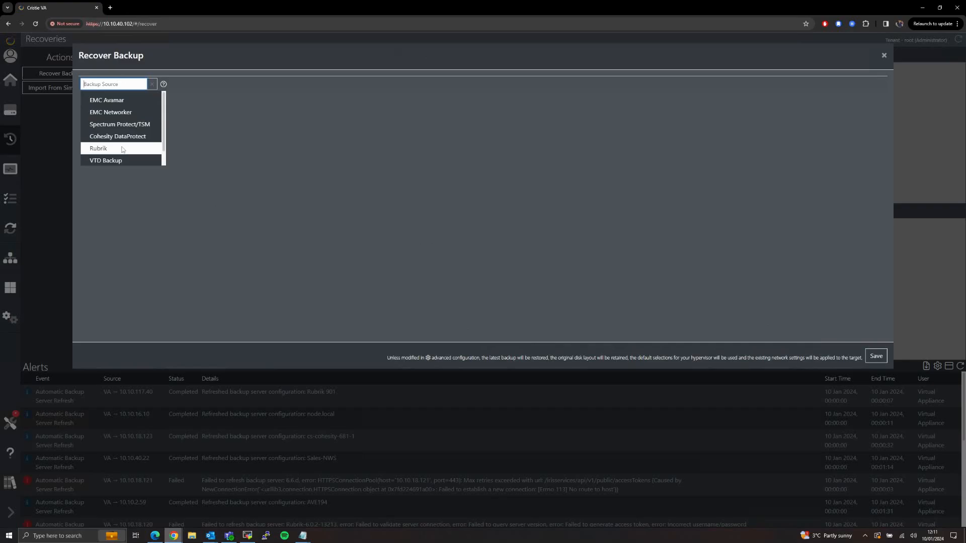
pyautogui.click(99, 148)
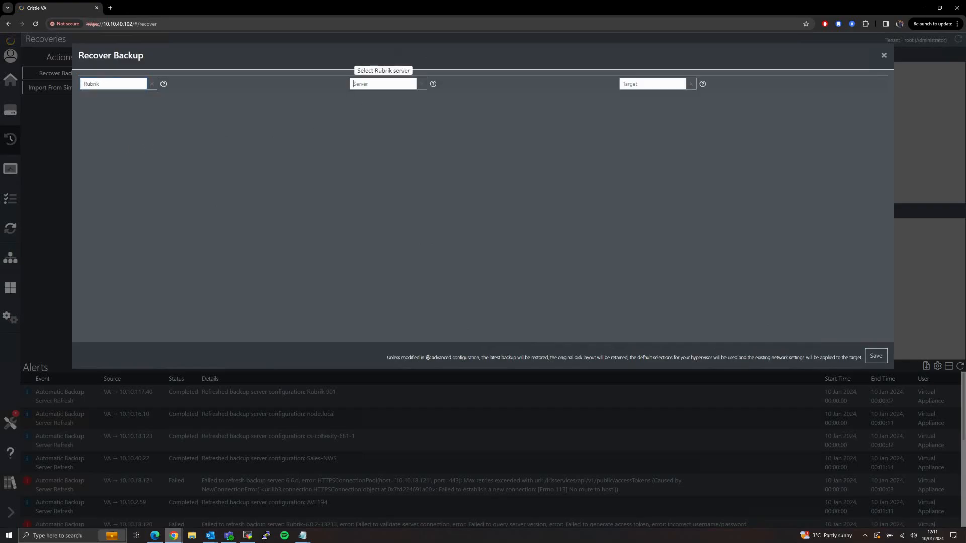
pyautogui.click(384, 83)
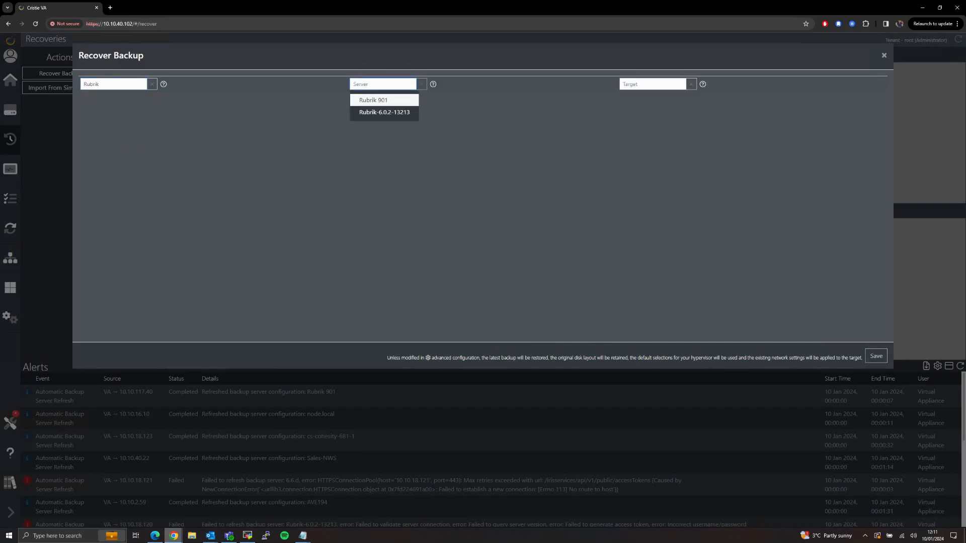
pyautogui.click(384, 112)
# Choose host 10.10.40.17 as the machine to recover
pyautogui.click(504, 83)
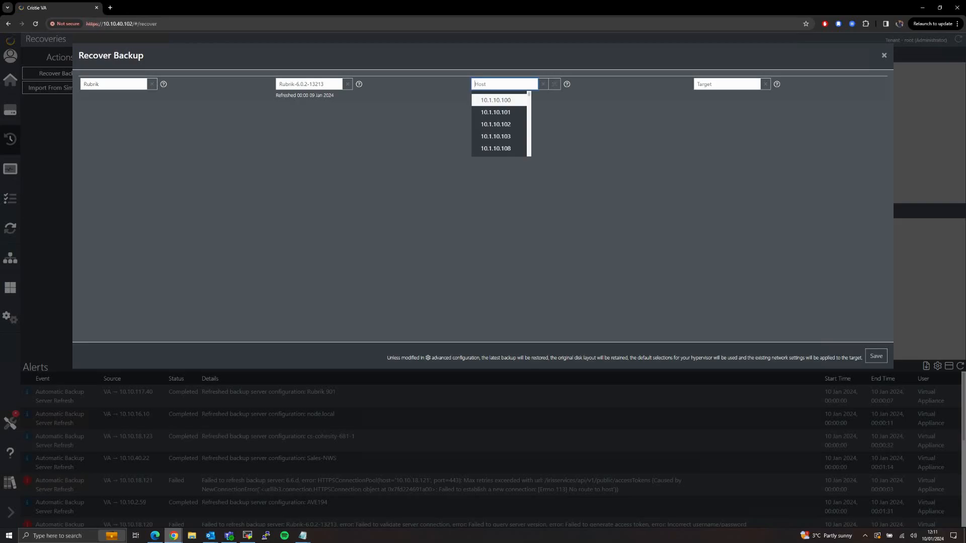
pyautogui.write('40')
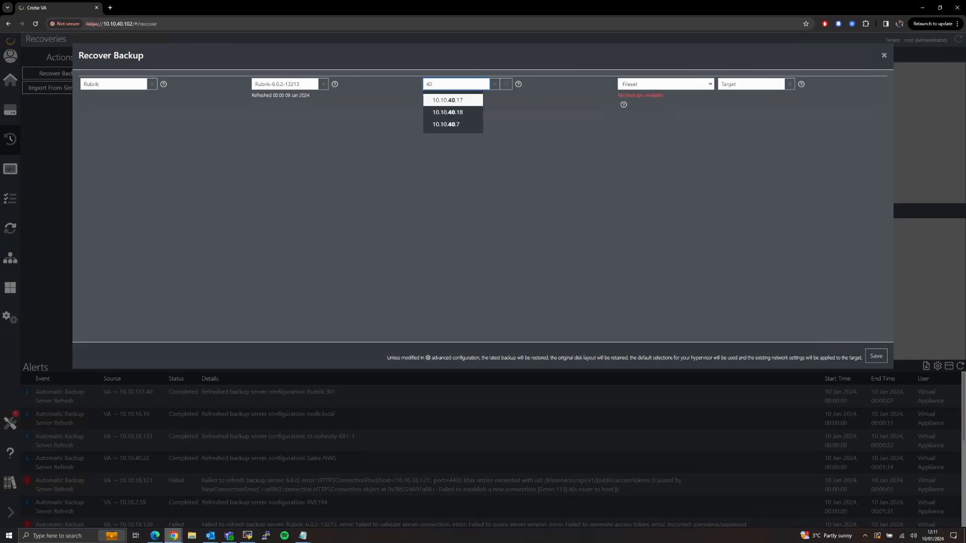
pyautogui.click(453, 100)
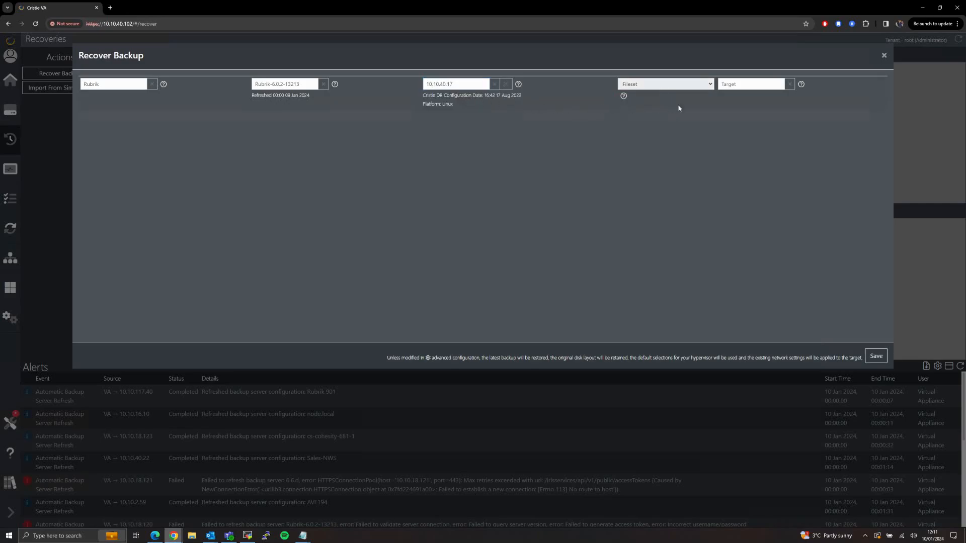
pyautogui.click(753, 84)
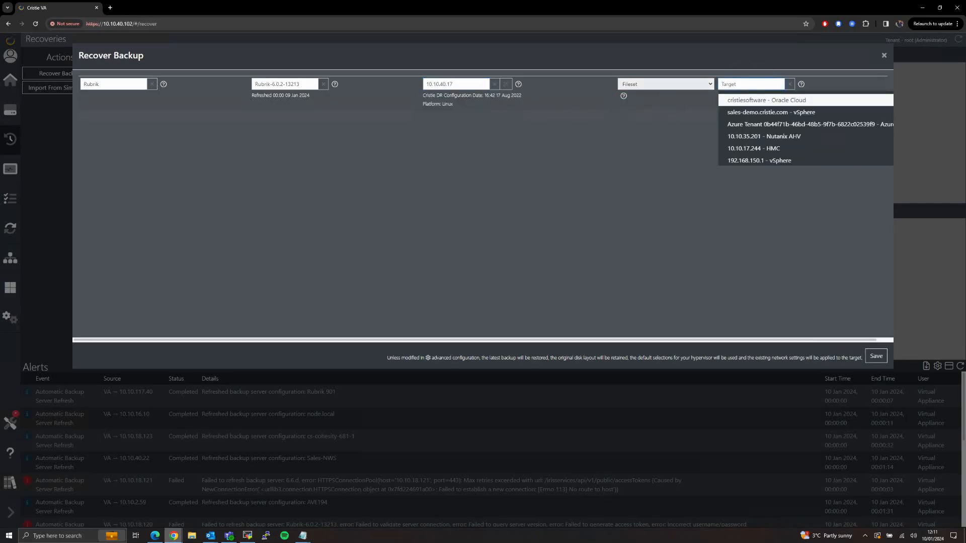
# Select the sales-demo.cristie.com vSphere target and reveal the recovery configuration sections
pyautogui.click(820, 114)
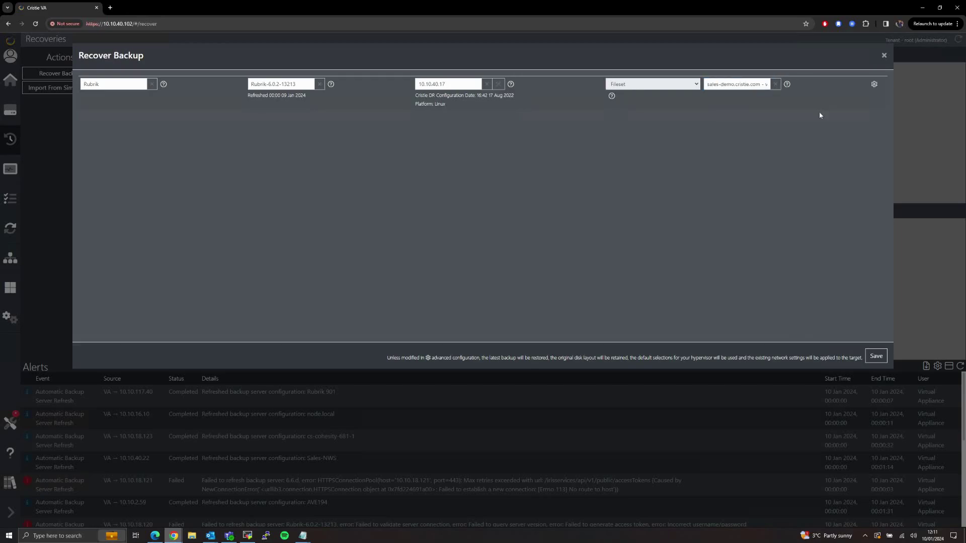
pyautogui.click(875, 85)
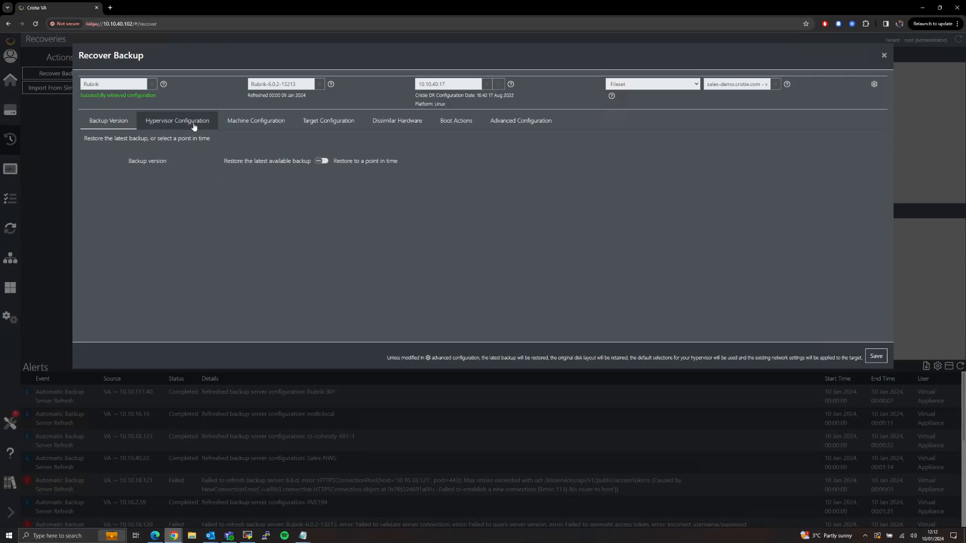
# Browse through the hypervisor, machine, network, hardware, boot and advanced sections, returning to backup version
pyautogui.click(177, 121)
pyautogui.click(256, 120)
pyautogui.click(329, 121)
pyautogui.click(397, 121)
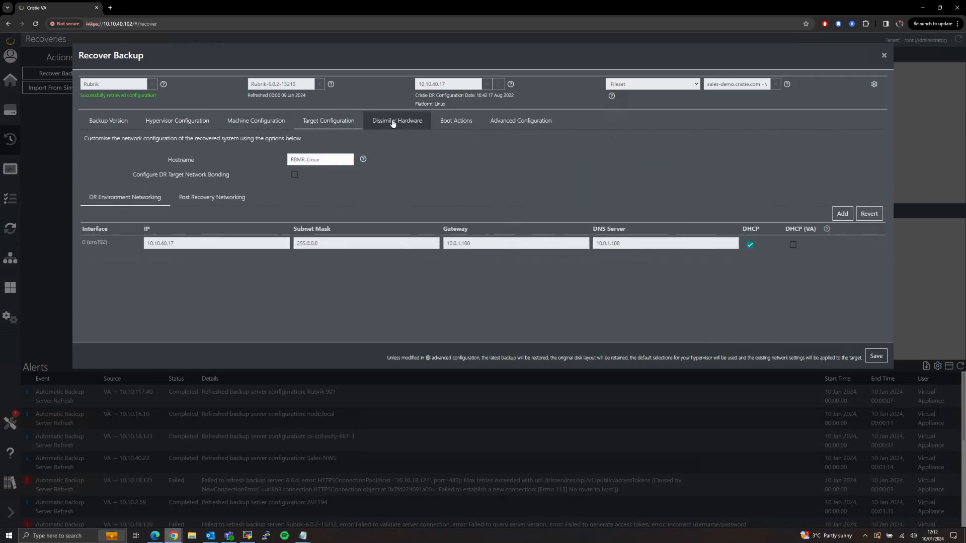
pyautogui.click(455, 121)
pyautogui.click(522, 121)
pyautogui.click(108, 121)
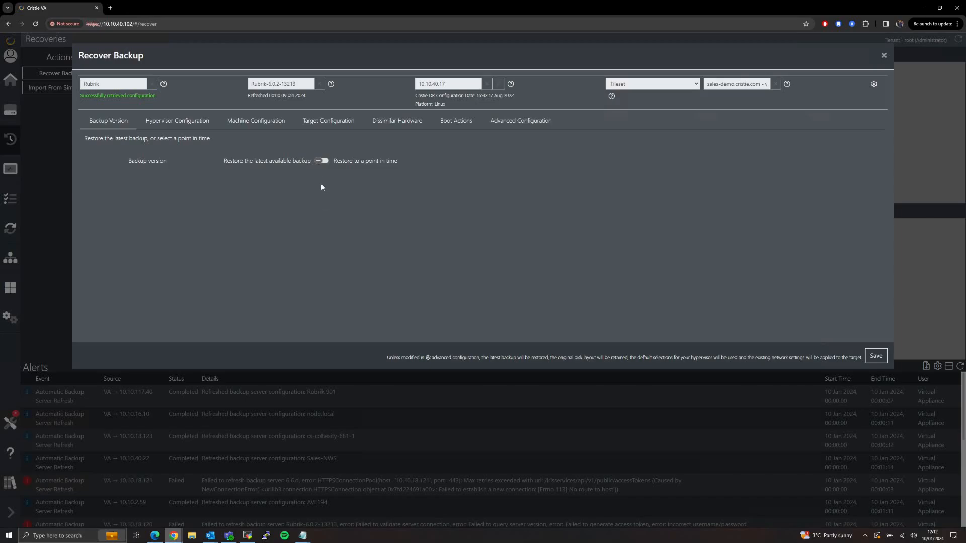
# Try point-in-time restore, browse the dated backups, then revert to restoring the latest backup
pyautogui.click(323, 161)
pyautogui.click(283, 177)
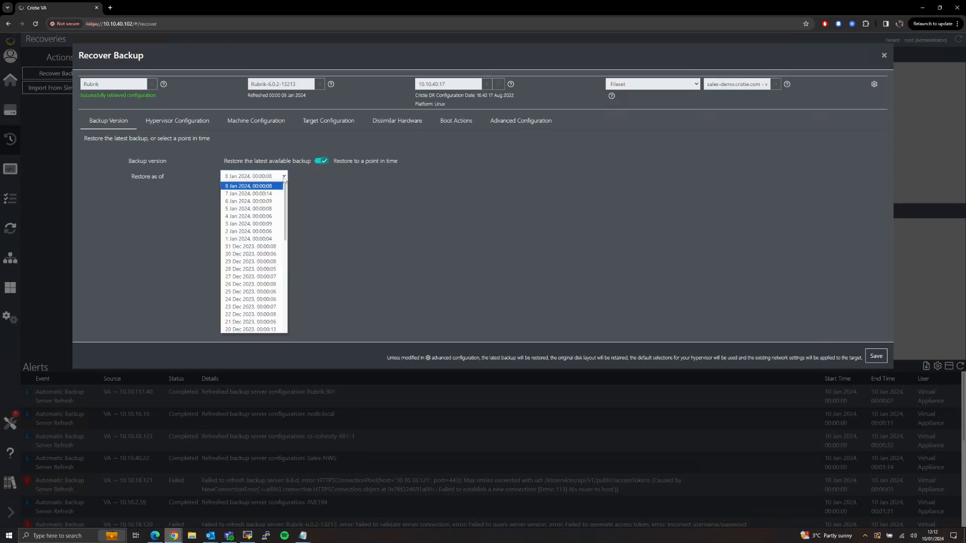
pyautogui.scroll(-3, 258, 286)
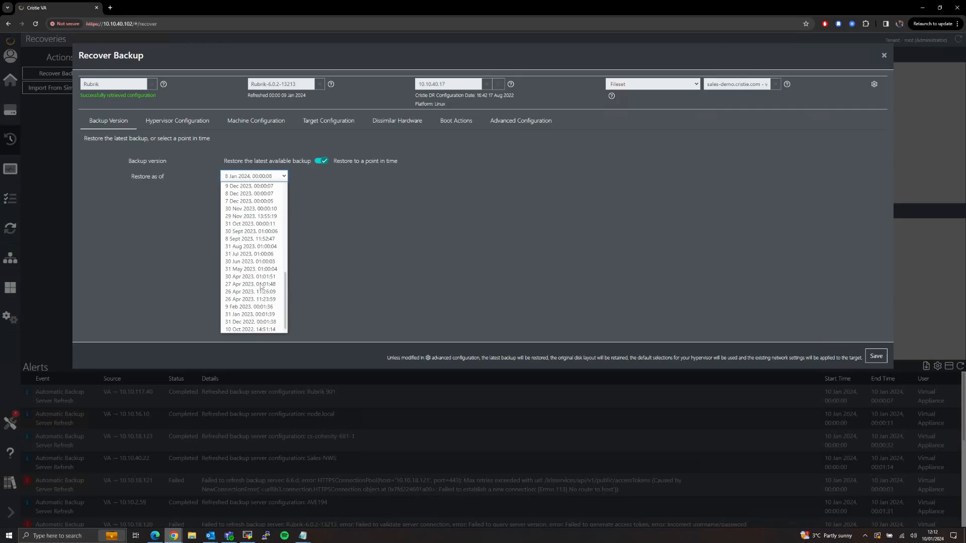
pyautogui.scroll(3, 258, 285)
pyautogui.click(324, 199)
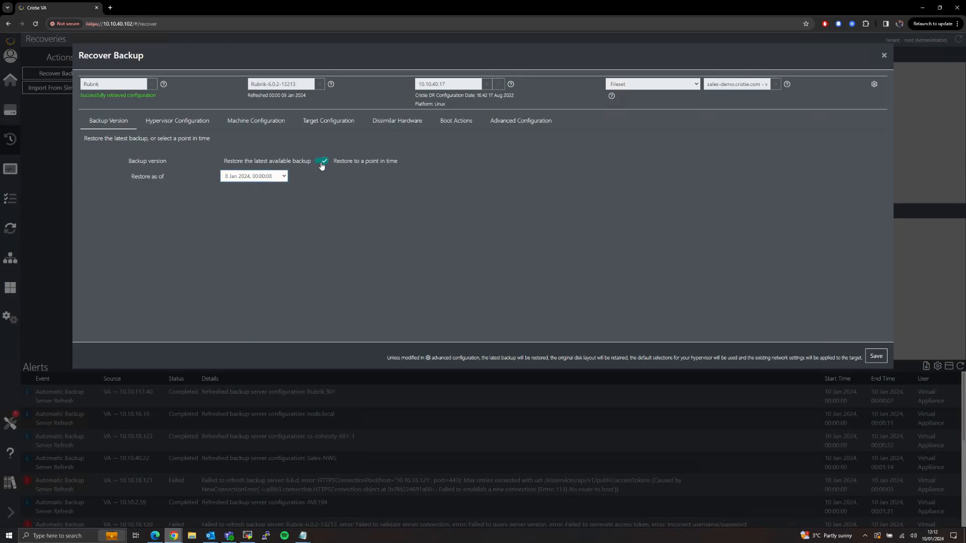
pyautogui.click(322, 161)
pyautogui.click(177, 122)
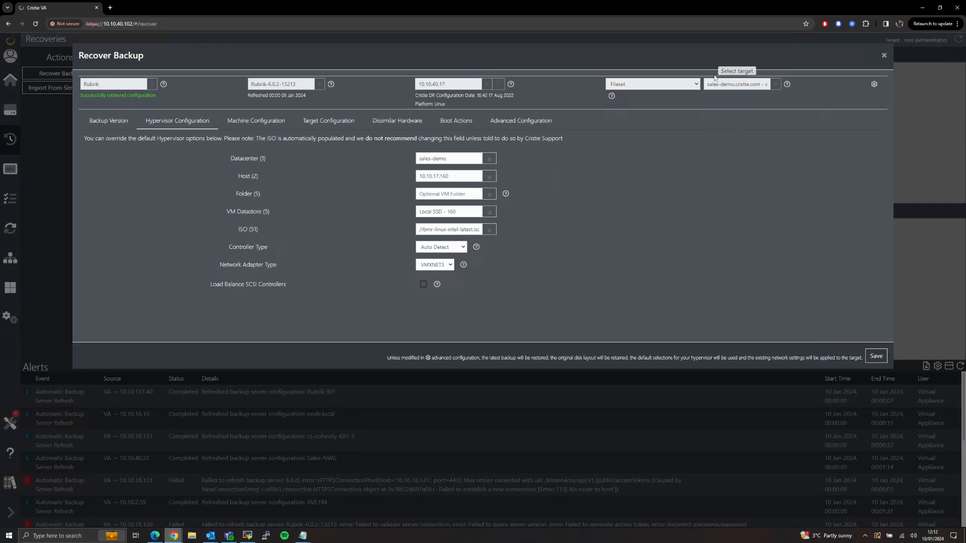
# Review machine settings for RS-RBMR-Linux: EFI, Red Hat Enterprise Linux 7, 8192 MB RAM, 16 CPUs
pyautogui.click(256, 121)
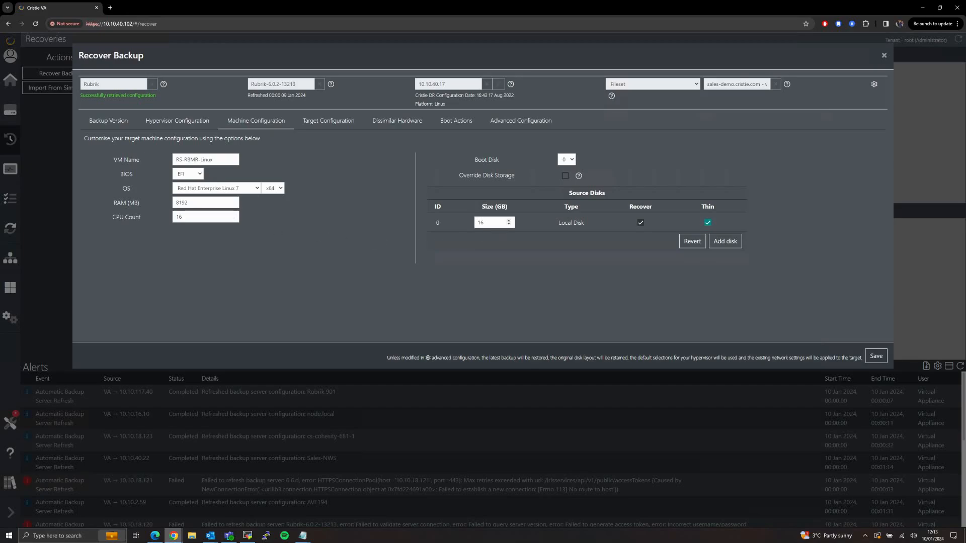
pyautogui.doubleClick(480, 223)
# Check the target hostname RBMR-Linux in the network configuration
pyautogui.click(327, 122)
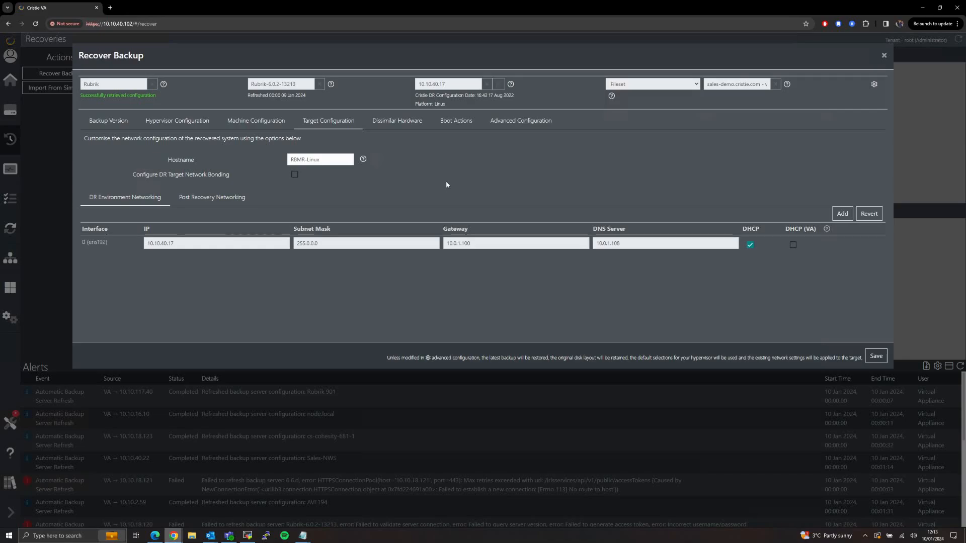
pyautogui.click(338, 162)
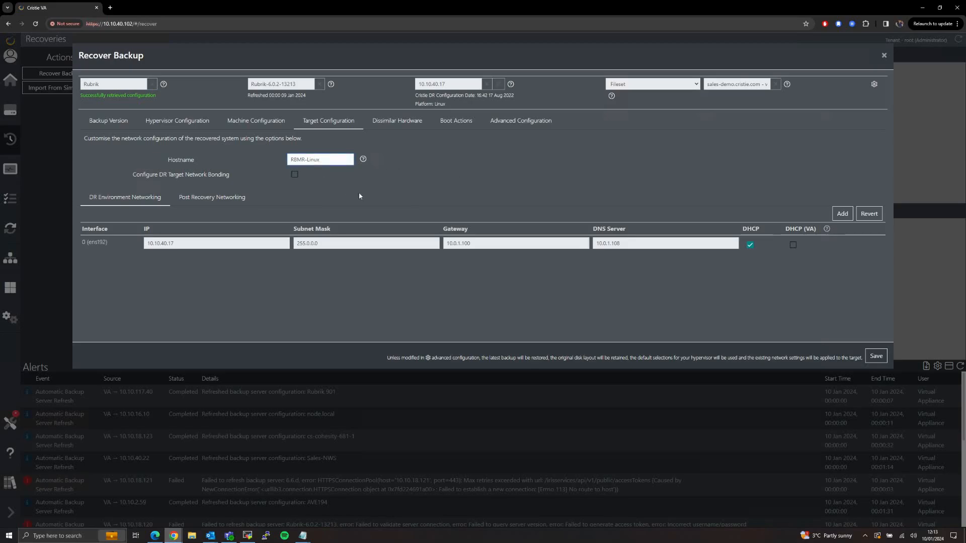
pyautogui.press('Home')
# Enable DHCP for post-recovery networking on the recovered system
pyautogui.click(212, 197)
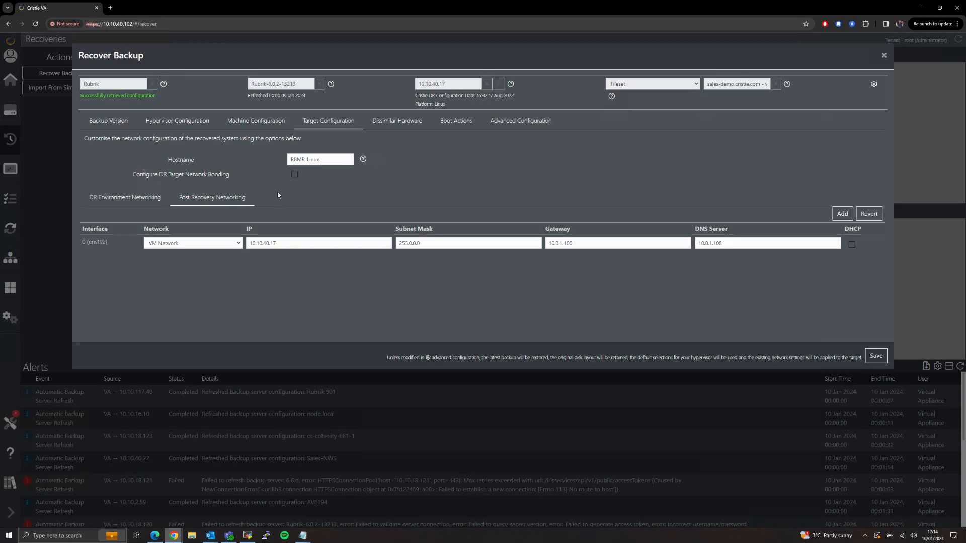
pyautogui.click(854, 247)
pyautogui.click(397, 121)
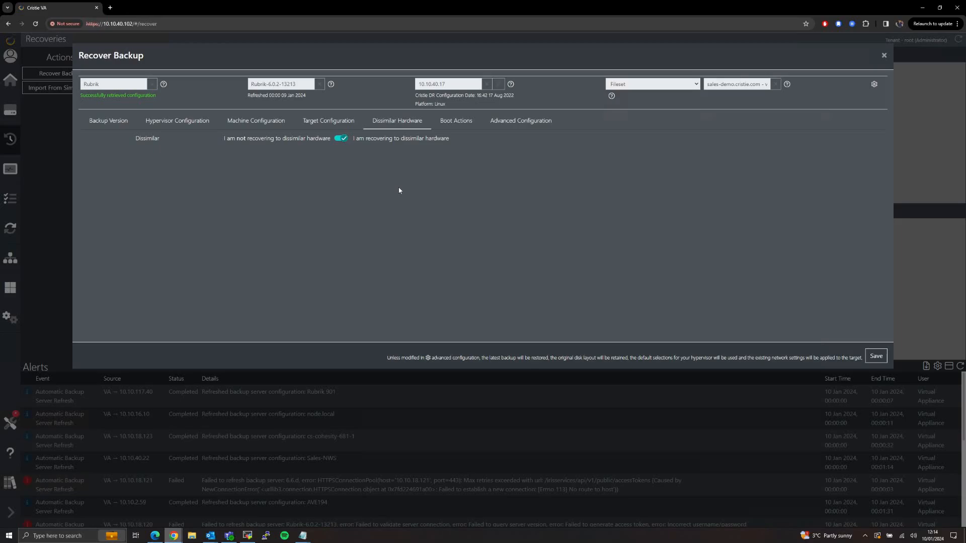
# Set the boot action to delete the target after a successful recovery
pyautogui.click(455, 121)
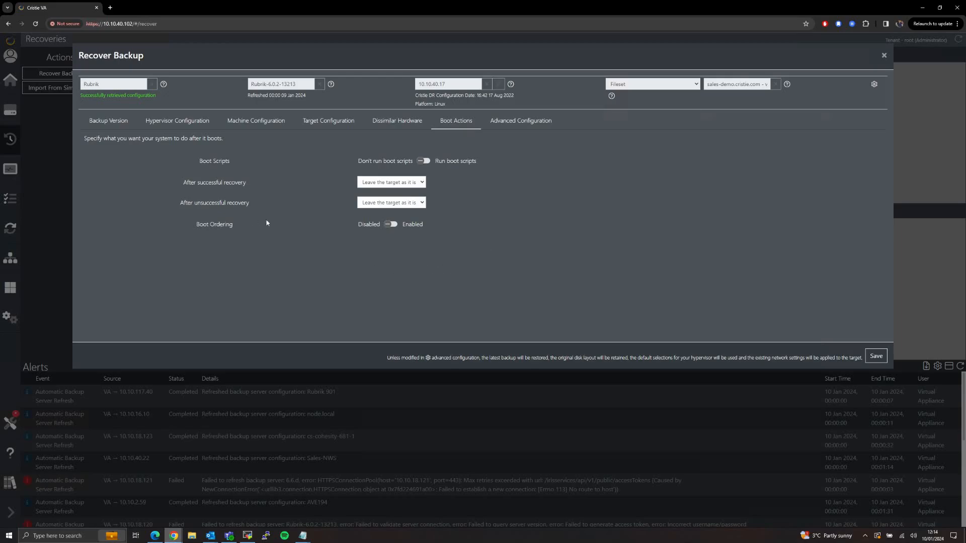
pyautogui.click(424, 183)
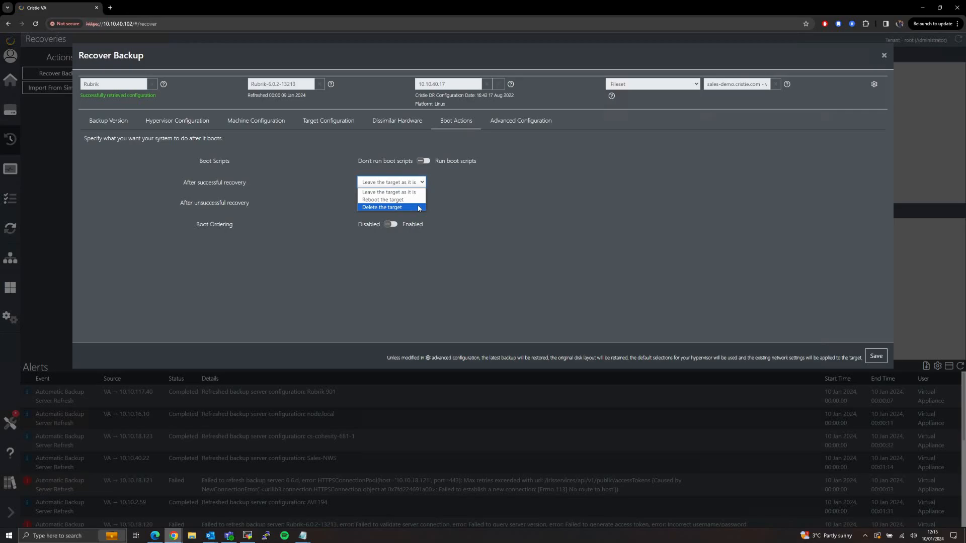
pyautogui.click(423, 207)
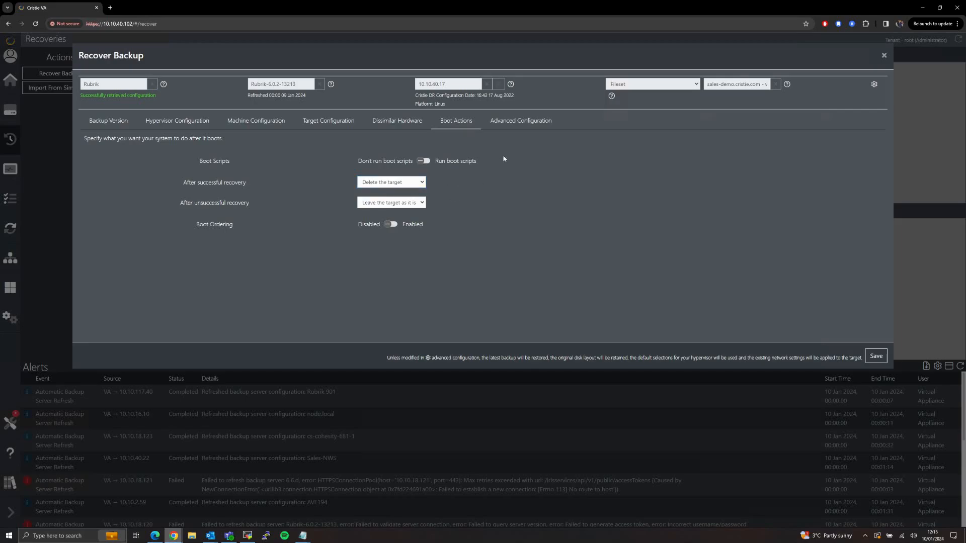
pyautogui.click(520, 121)
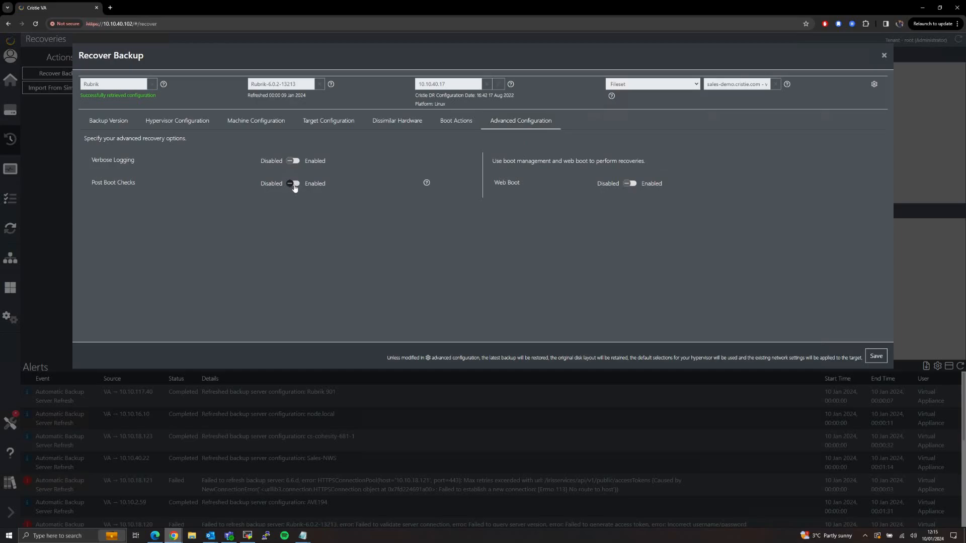
# Leave web boot disabled and save to launch the RS-RBMR-Linux recovery
pyautogui.click(630, 185)
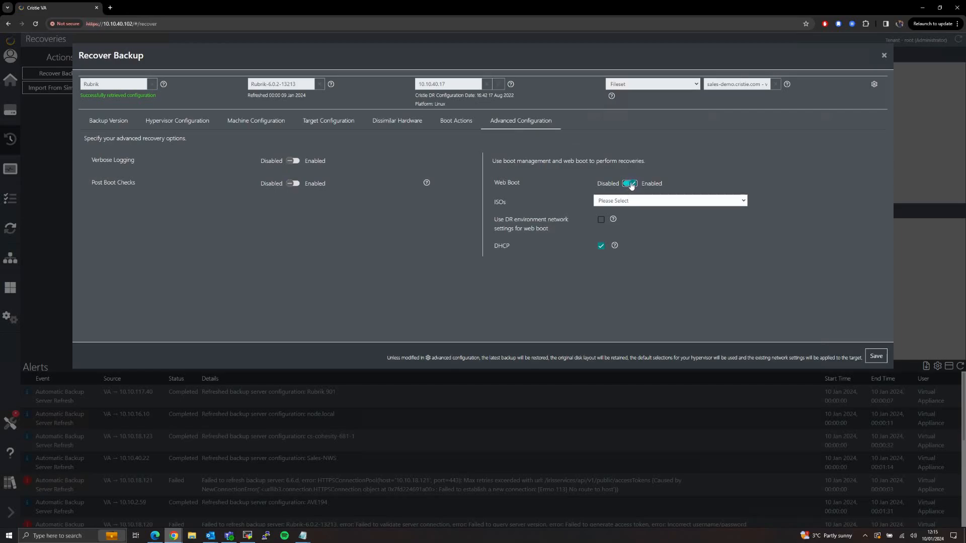
pyautogui.click(631, 184)
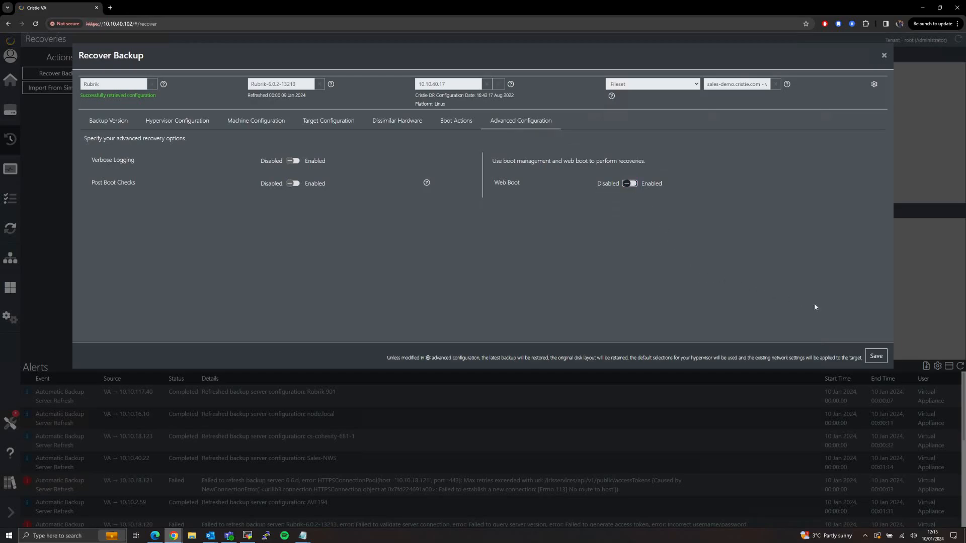
pyautogui.click(876, 358)
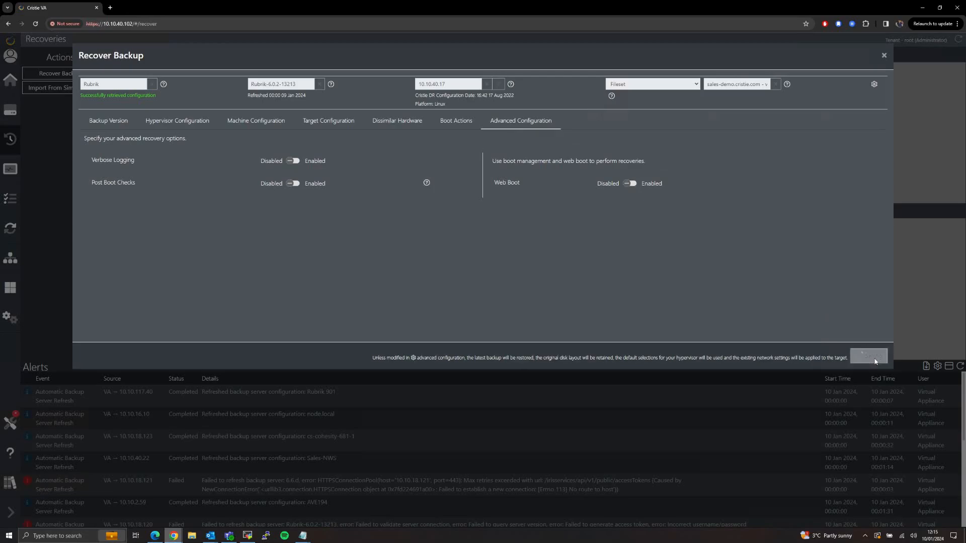